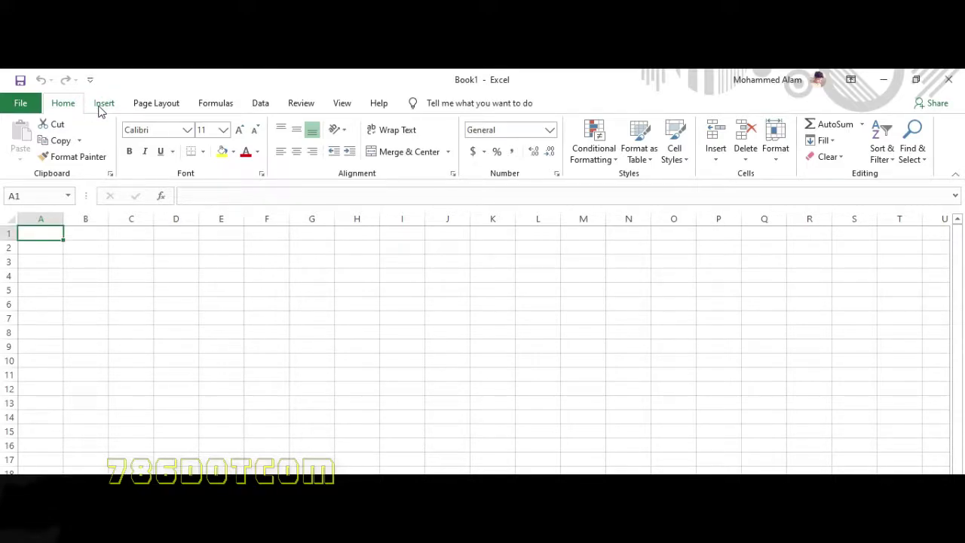
Step: Browse the Insert, Page Layout, Formulas, Data, Review and View ribbon tabs, then return to Home
left_click(101, 106)
left_click(151, 106)
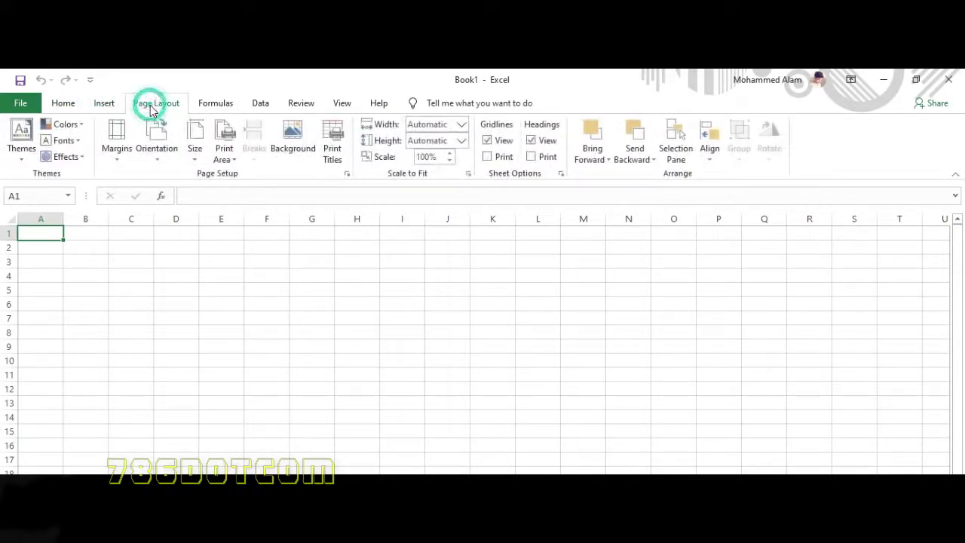
left_click(218, 104)
left_click(255, 105)
left_click(300, 105)
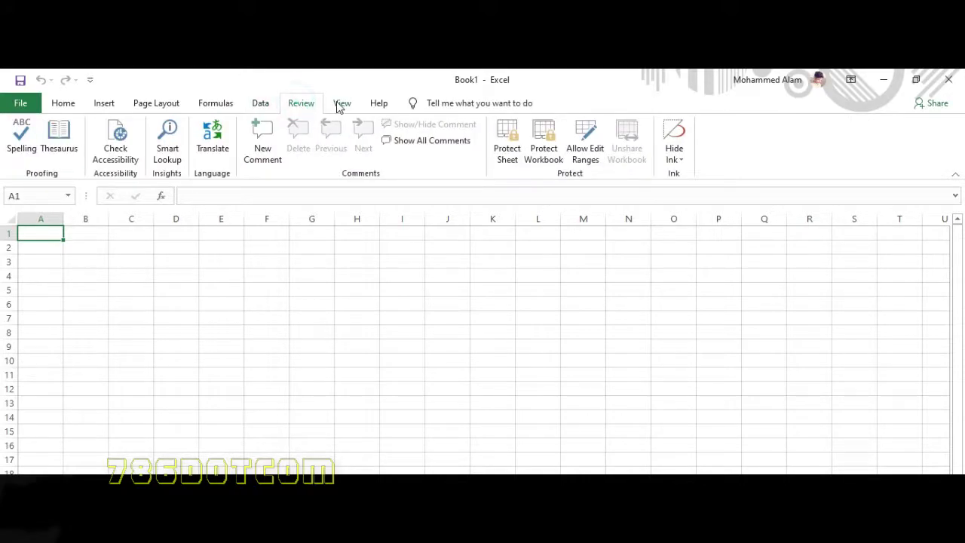
left_click(343, 104)
left_click(293, 152)
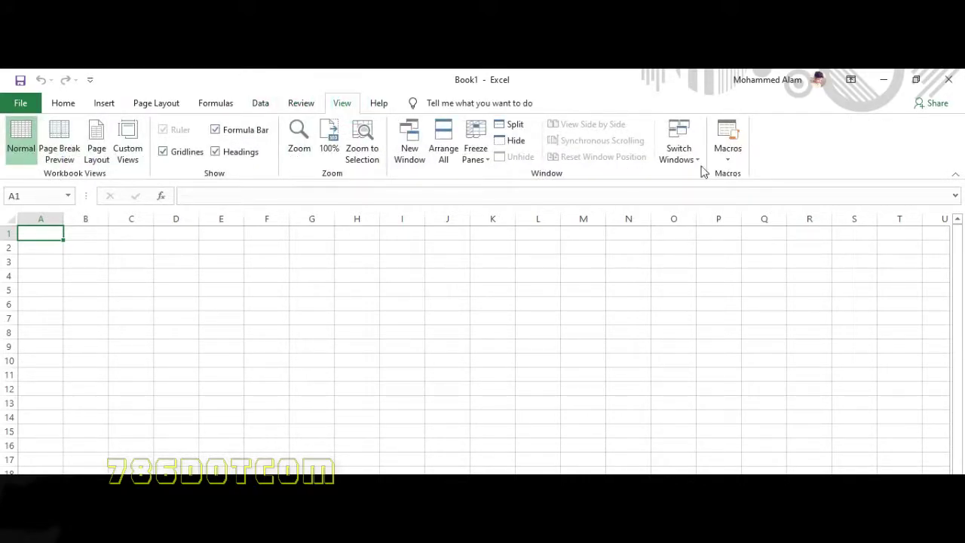
left_click(64, 105)
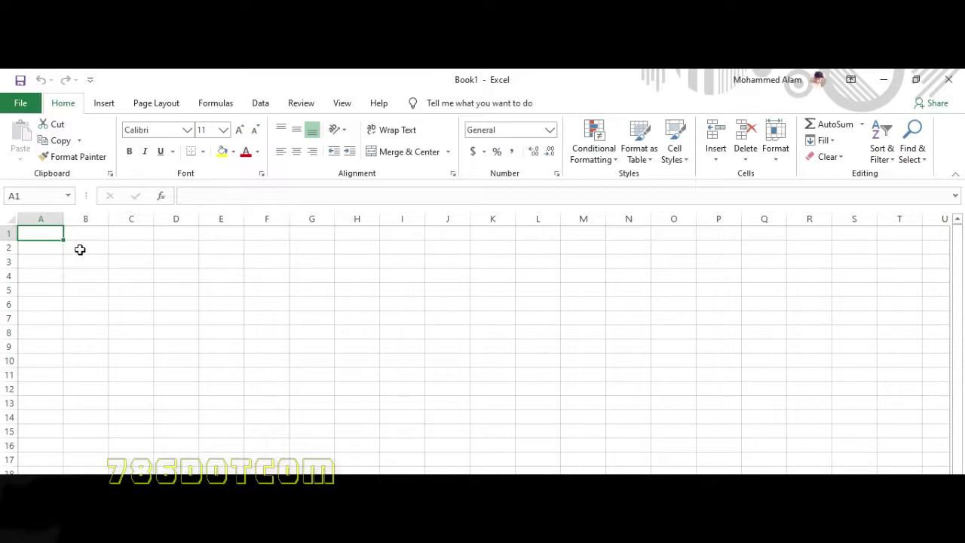
Step: Select cell B3 as the starting cell for the letters
left_click(80, 249)
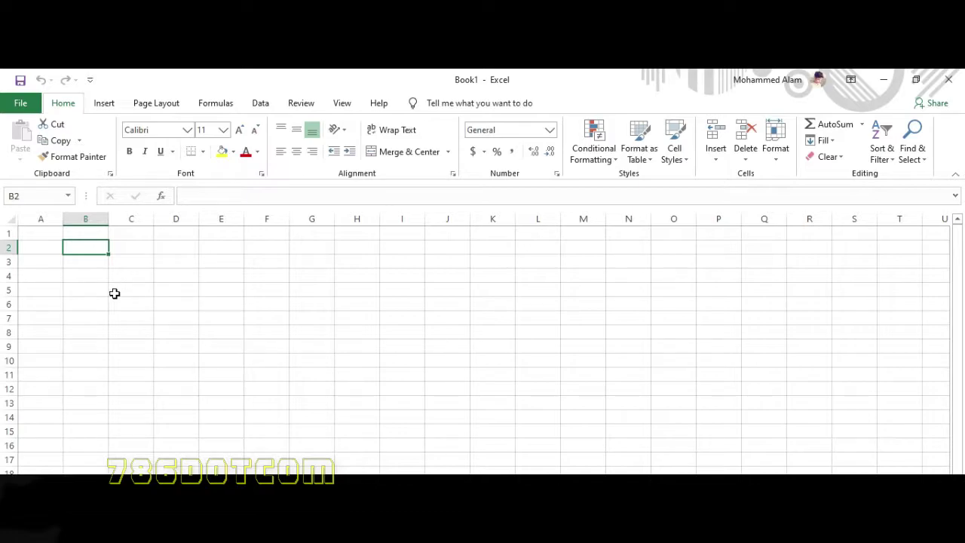
left_click(91, 260)
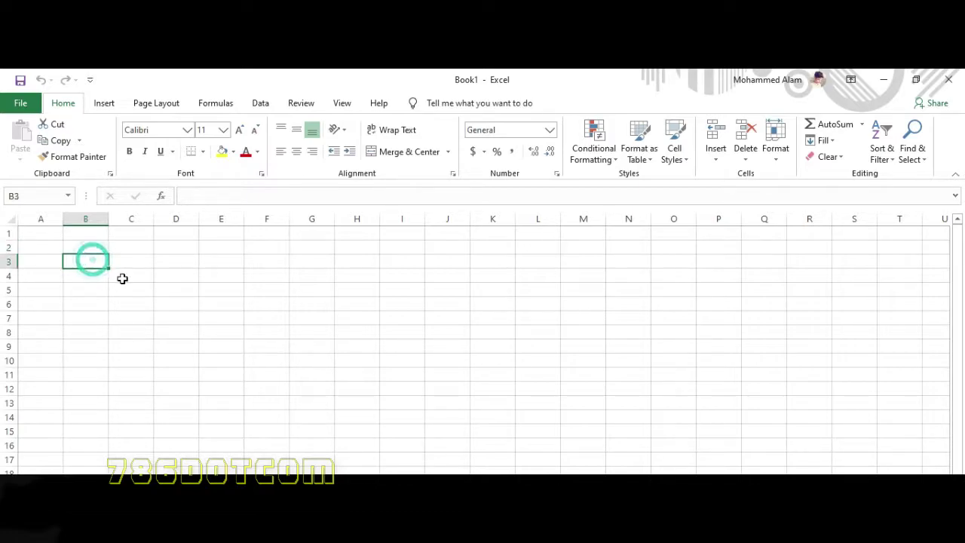
left_click(97, 248)
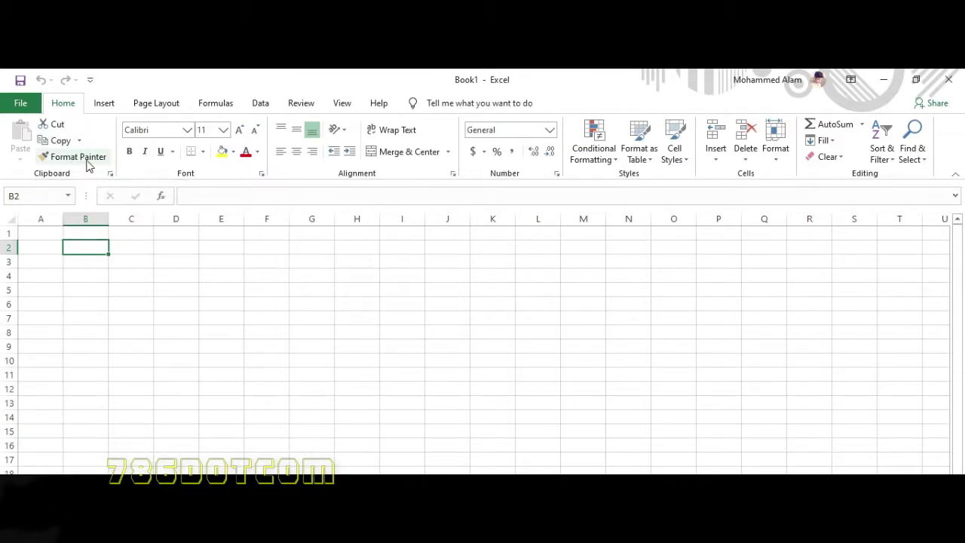
left_click(249, 260)
left_click(99, 264)
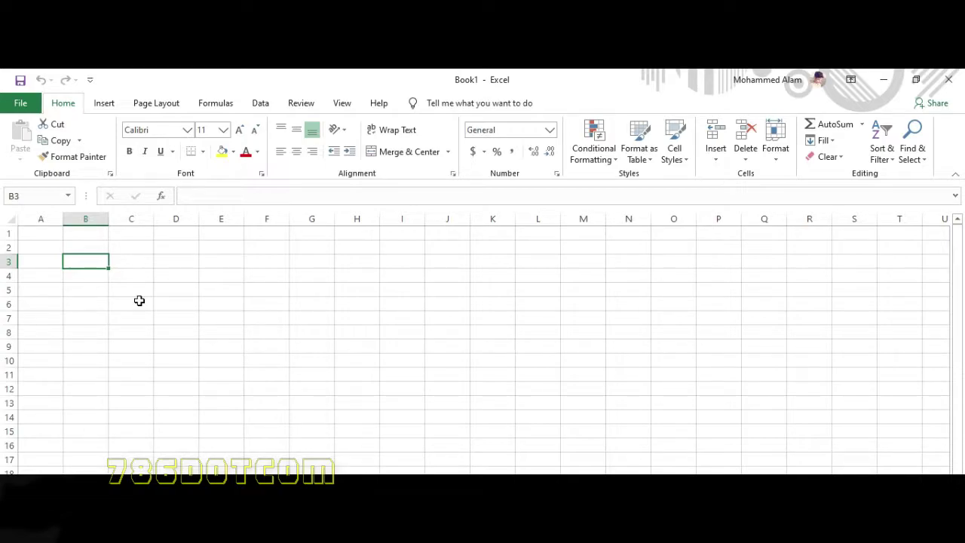
Step: Enter the letters o, p, l and i down cells B3 to B6
type("ju")
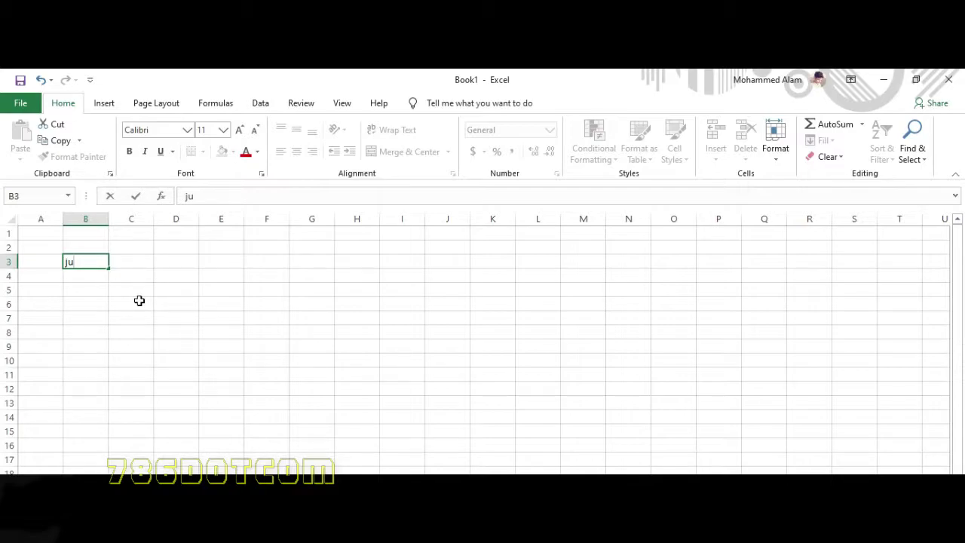
key("BackSpace")
key("BackSpace")
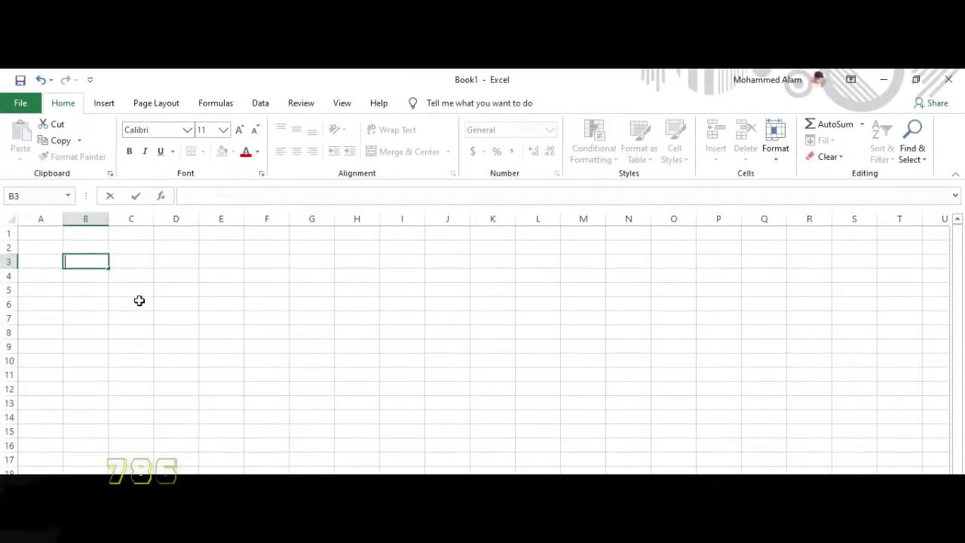
type("o")
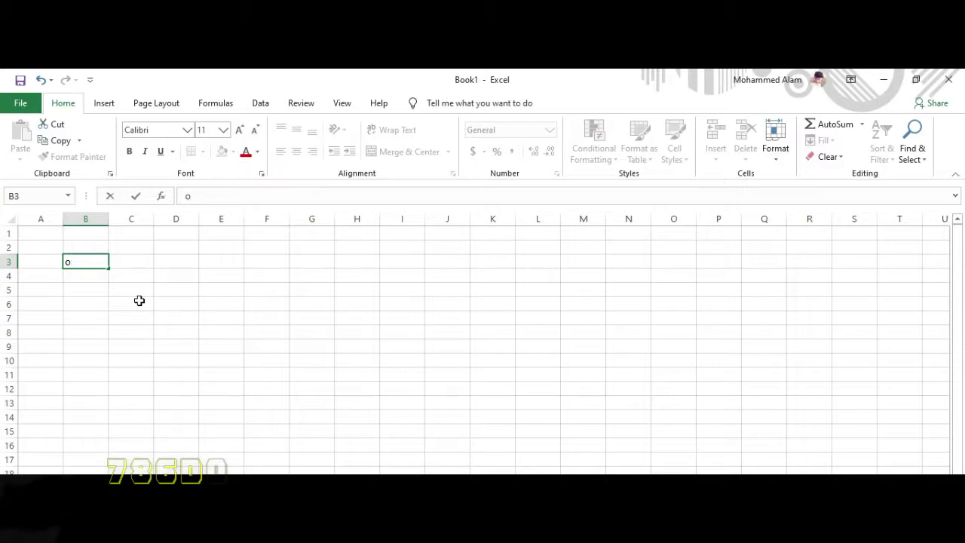
key("Return")
type("p")
key("Return")
type("l")
key("Return")
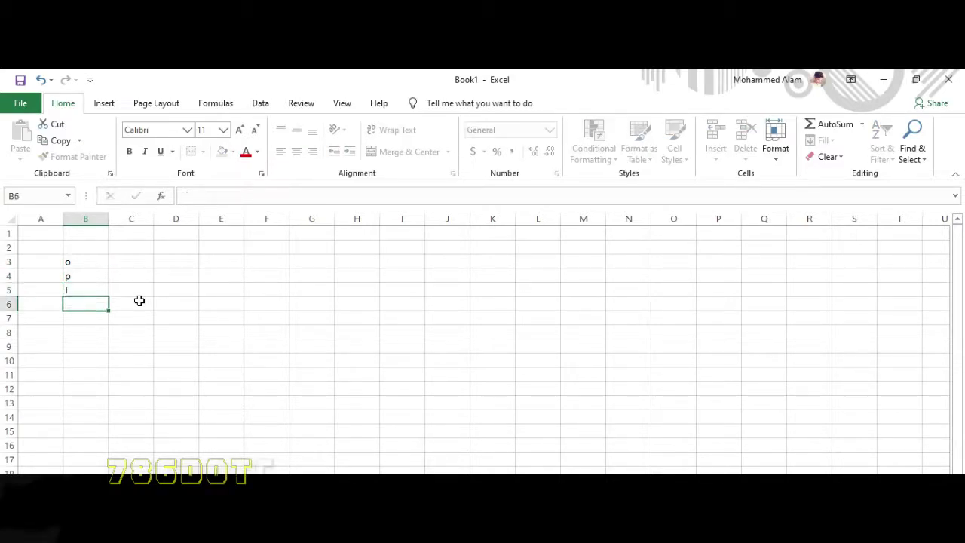
type("i")
key("Return")
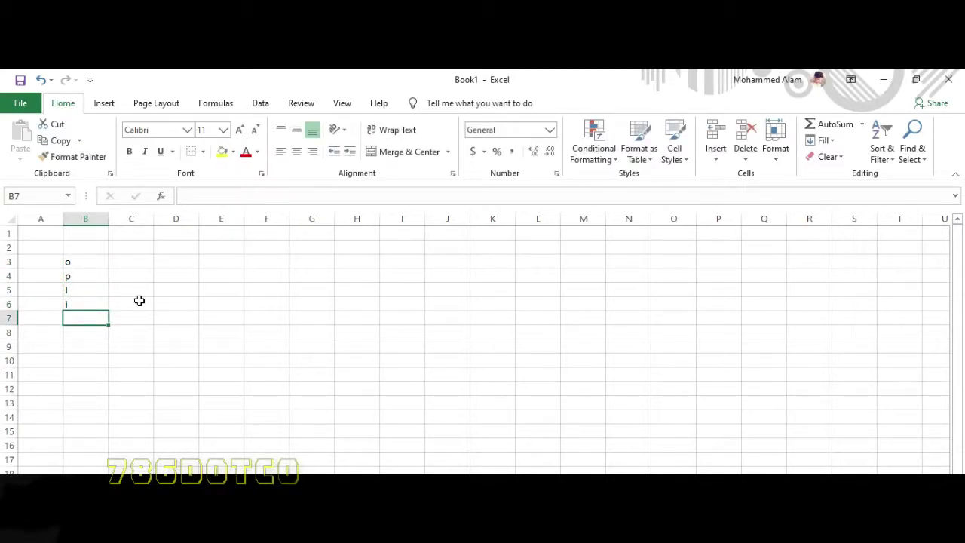
left_click(129, 261)
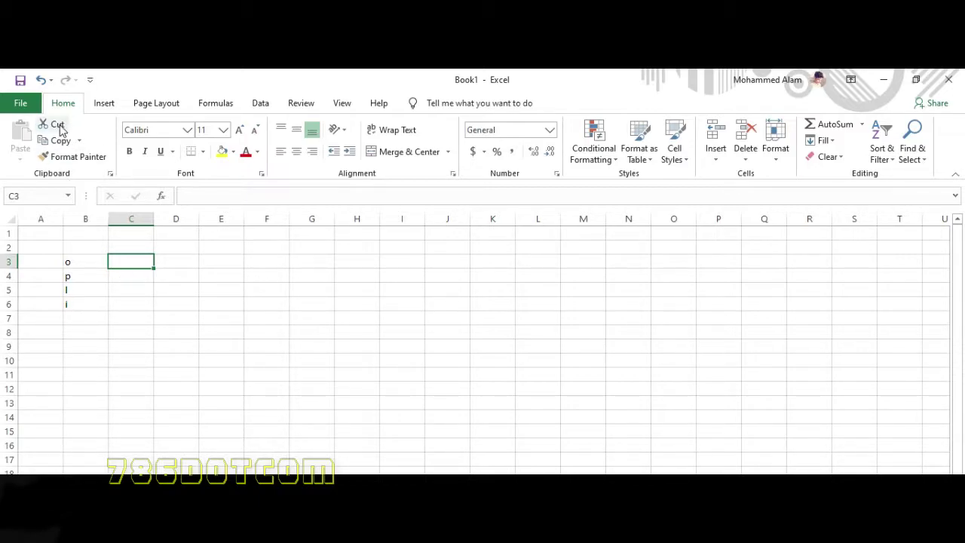
Step: Select cell B3 holding the letter o, ready to cut it
left_click(93, 261)
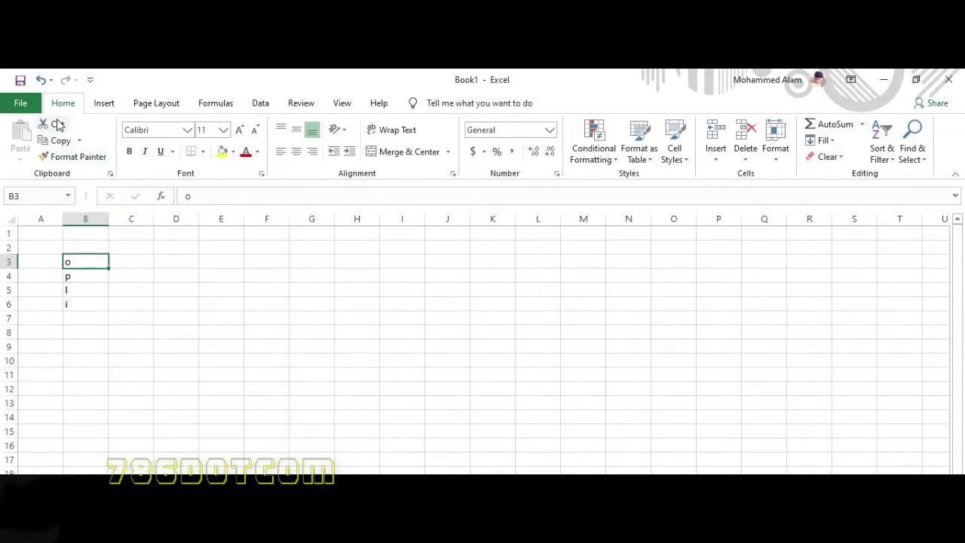
left_click(94, 277)
left_click(86, 263)
left_click(99, 278)
left_click(99, 261)
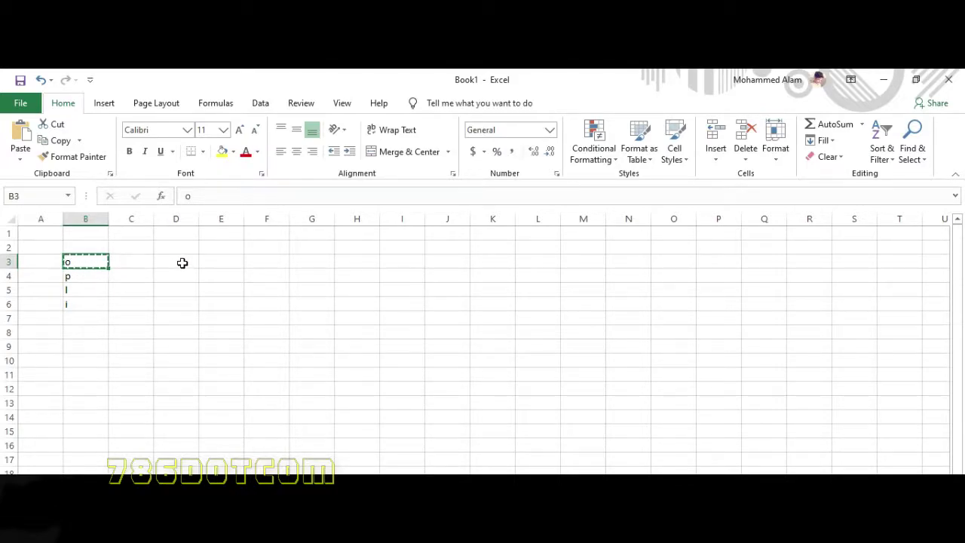
Step: Paste the letter o into cell D3 from the right-click menu, leaving B3 empty
left_click(183, 261)
right_click(182, 261)
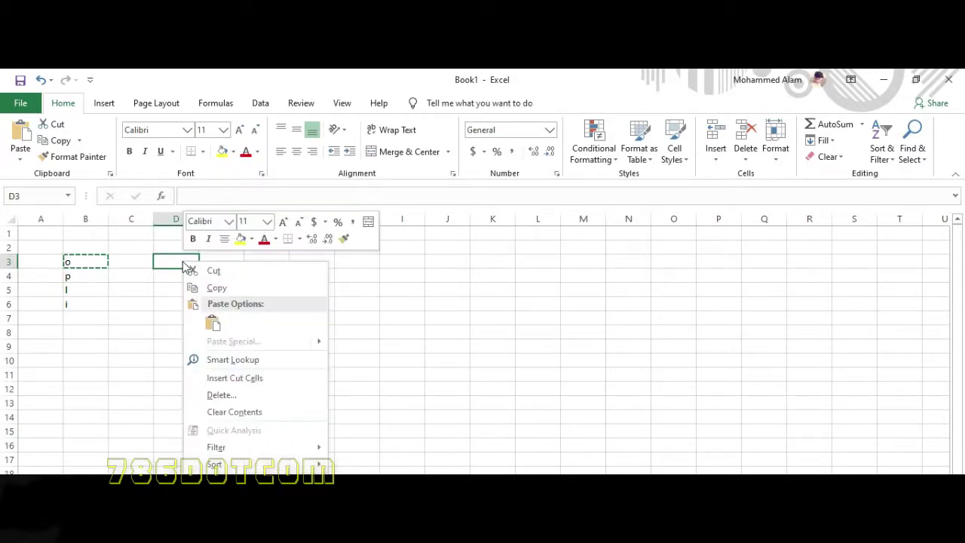
left_click(212, 320)
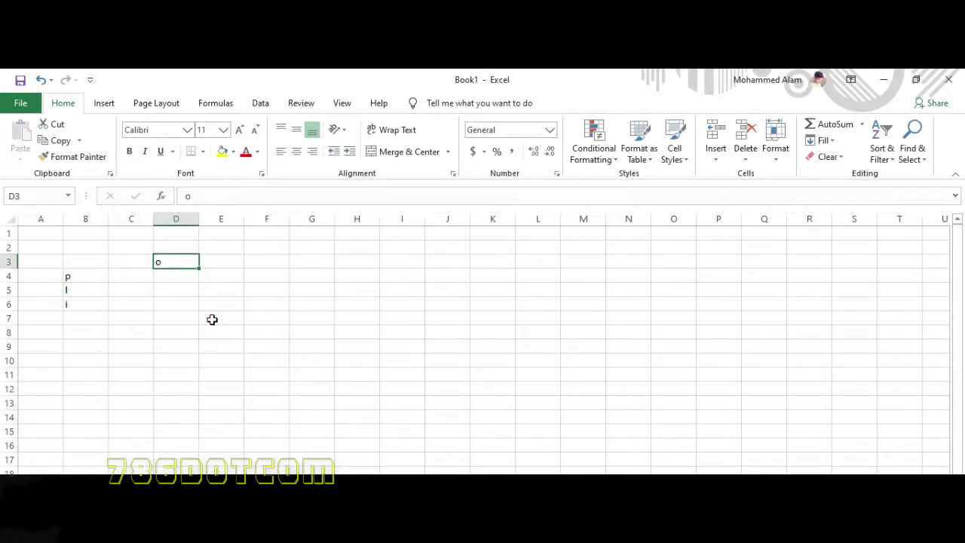
left_click(84, 265)
left_click(179, 261)
left_click(100, 279)
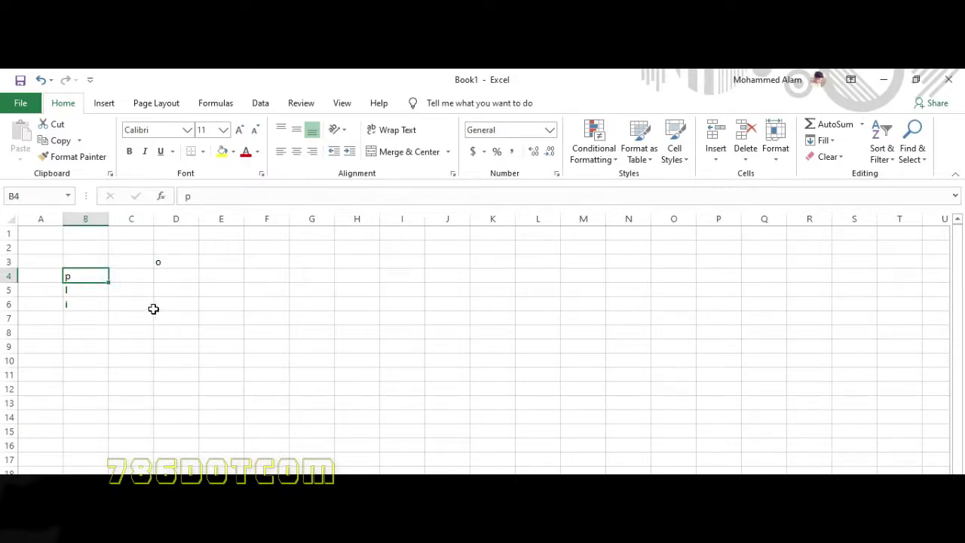
left_click(62, 141)
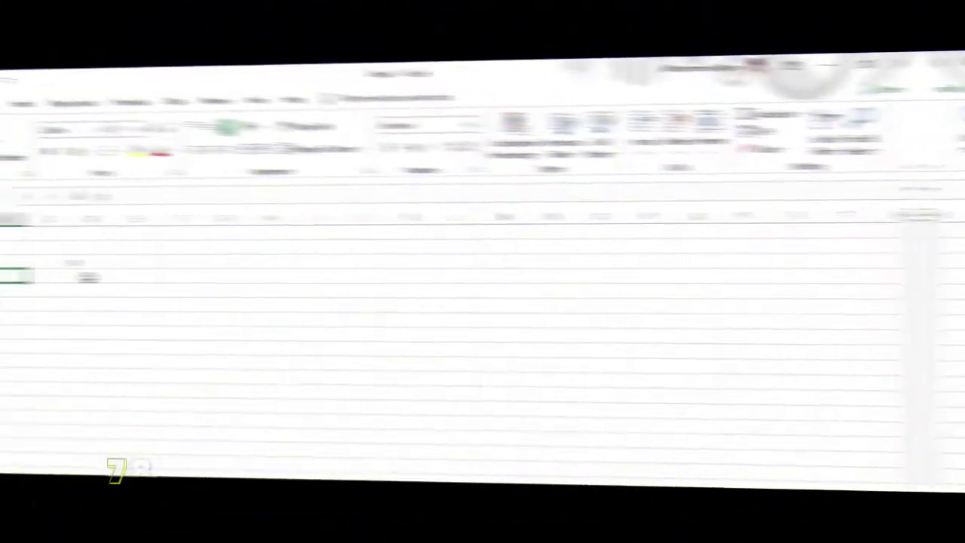
left_click(172, 278)
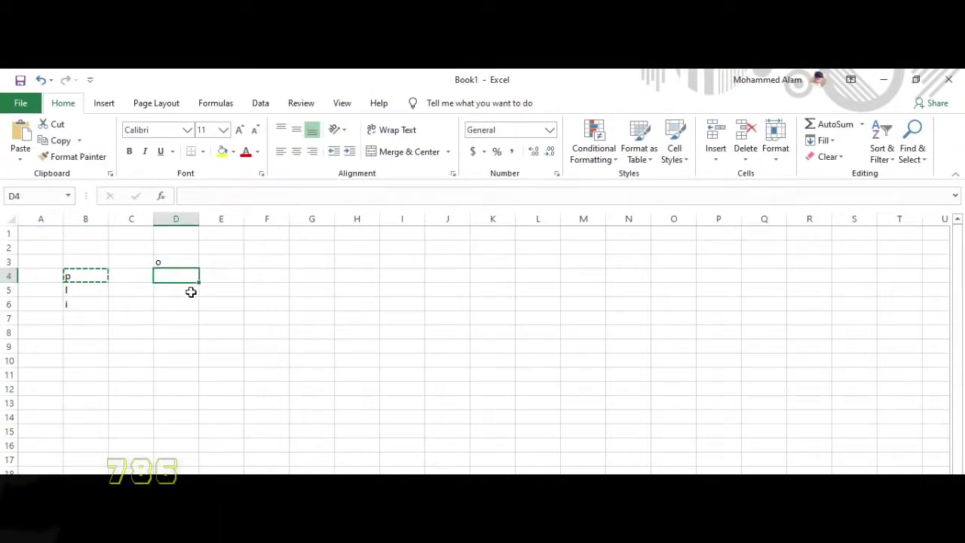
right_click(182, 278)
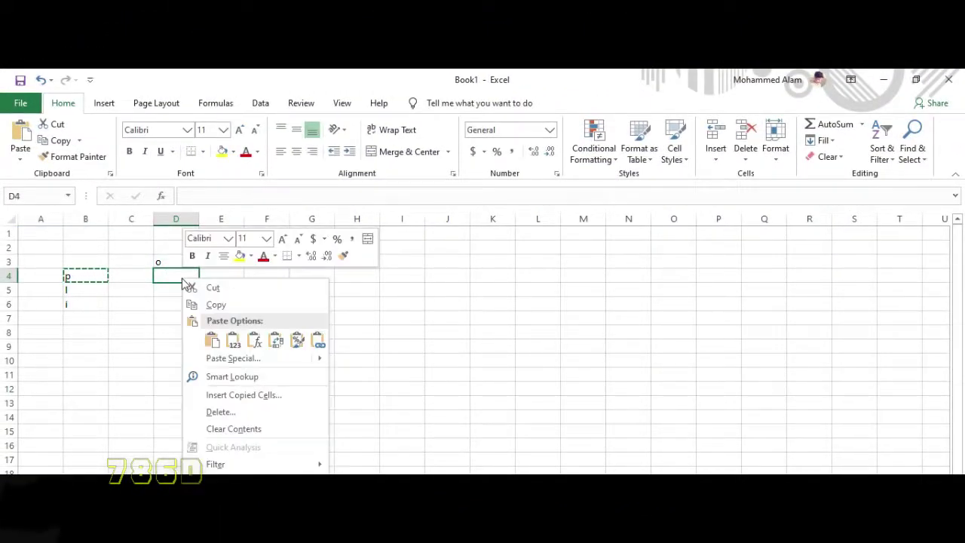
left_click(220, 351)
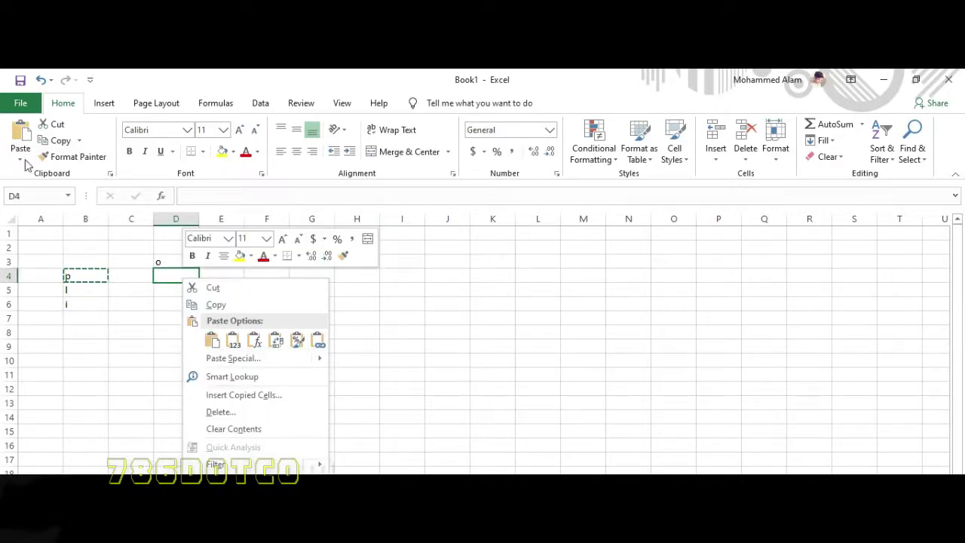
key("Escape")
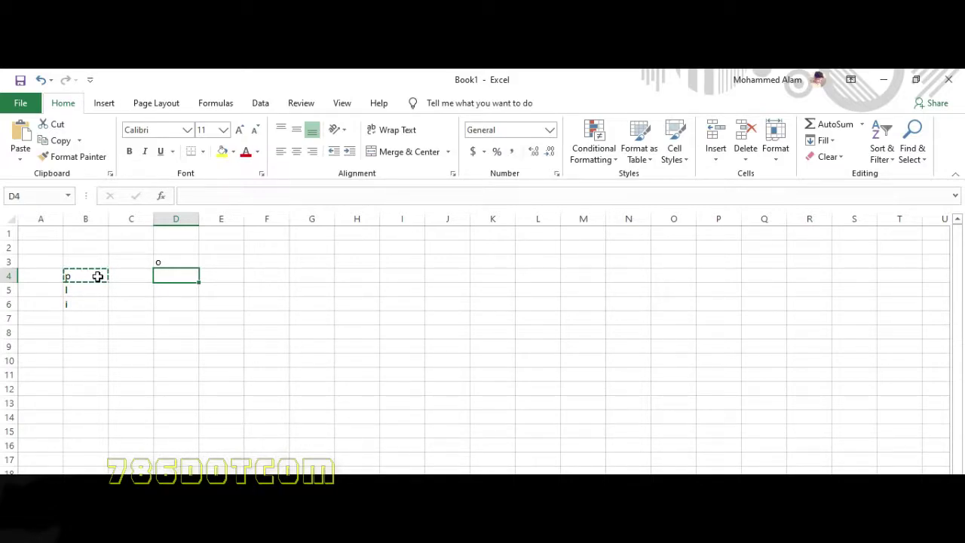
left_click(23, 135)
left_click(169, 299)
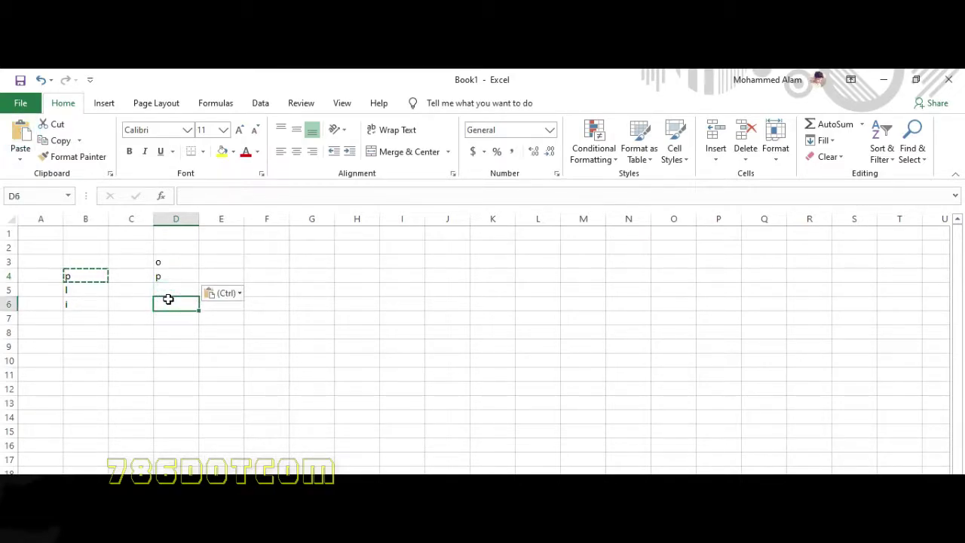
left_click(169, 275)
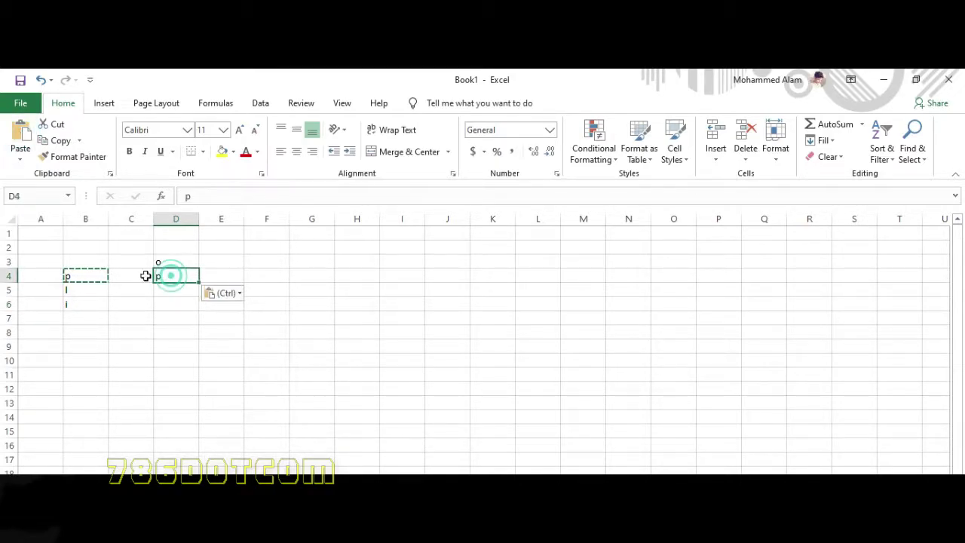
left_click(80, 276)
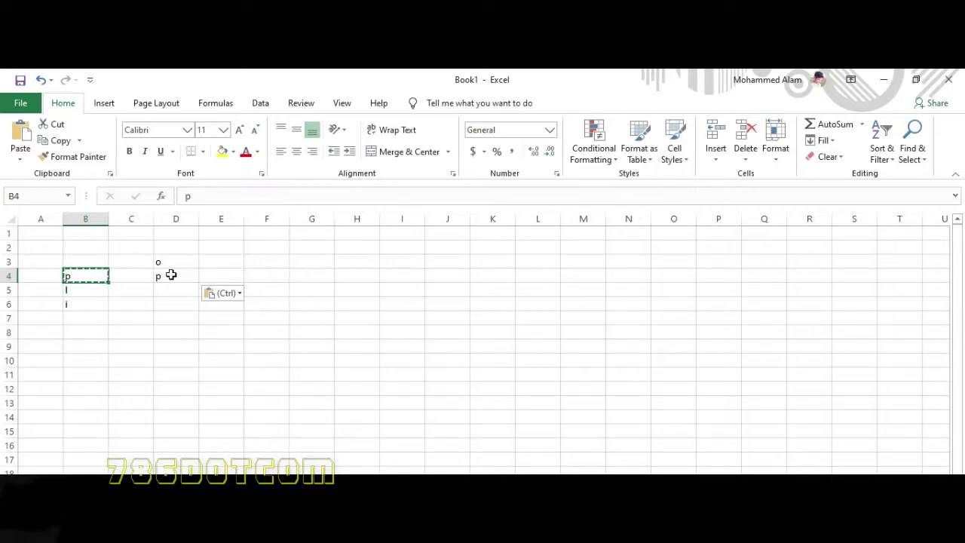
left_click(92, 261)
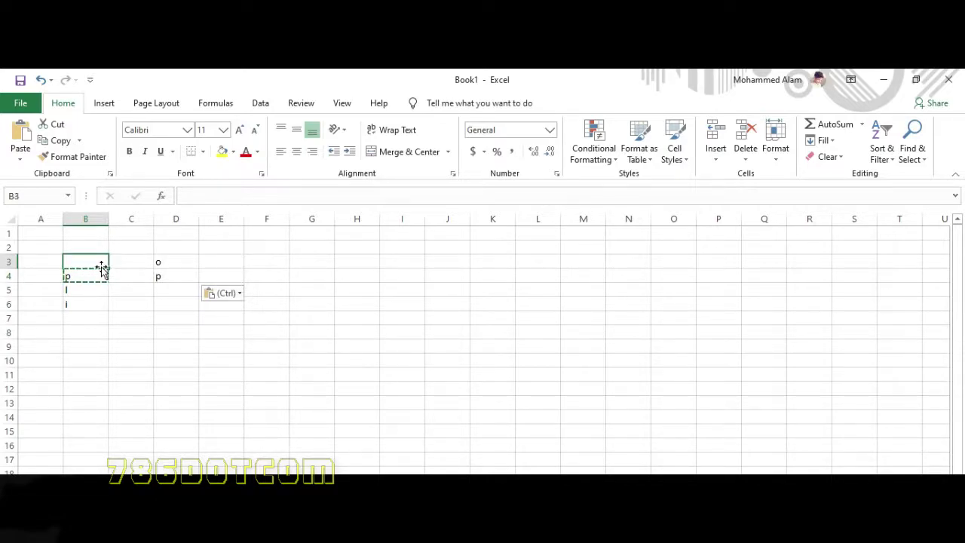
left_click(175, 261)
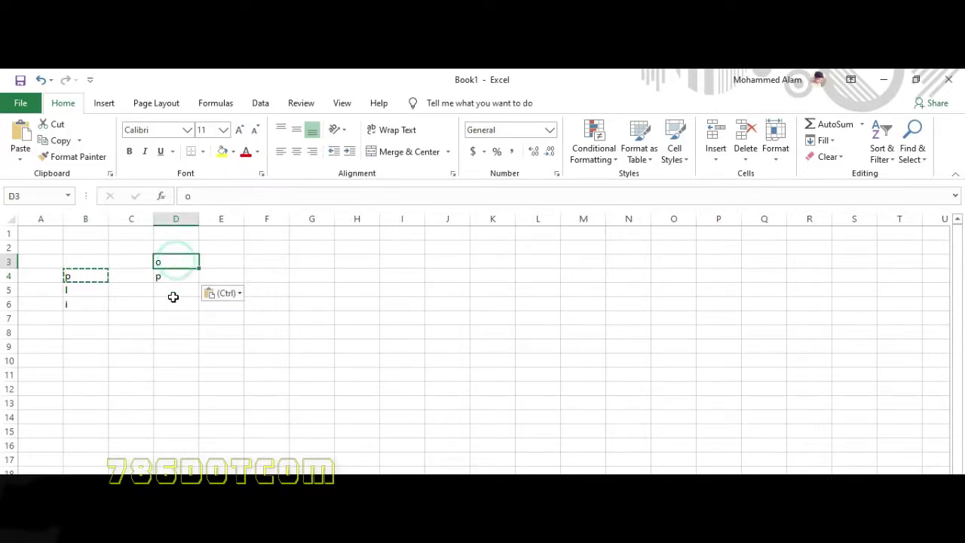
left_click(83, 288)
left_click(168, 289)
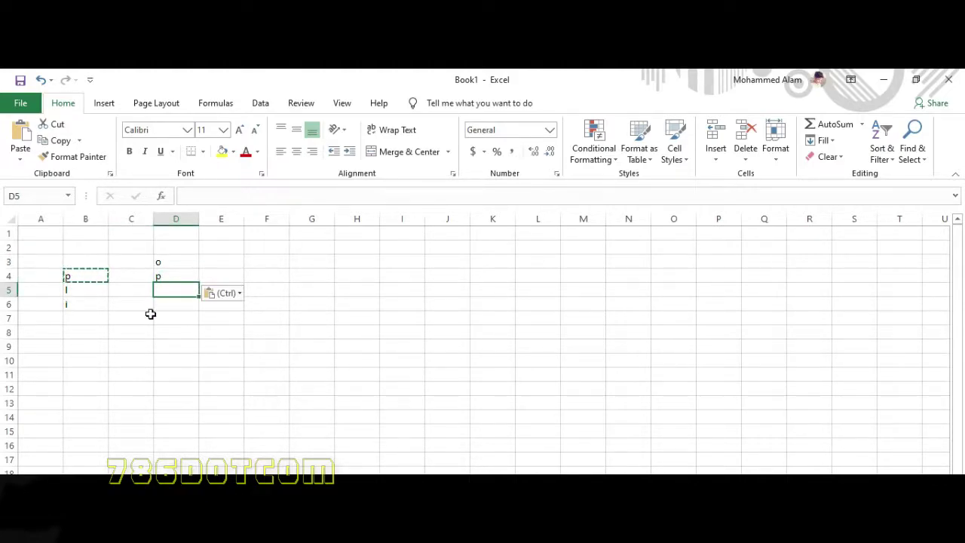
left_click(148, 317)
left_click(104, 289)
left_click(165, 290)
left_click(163, 305)
left_click(96, 293)
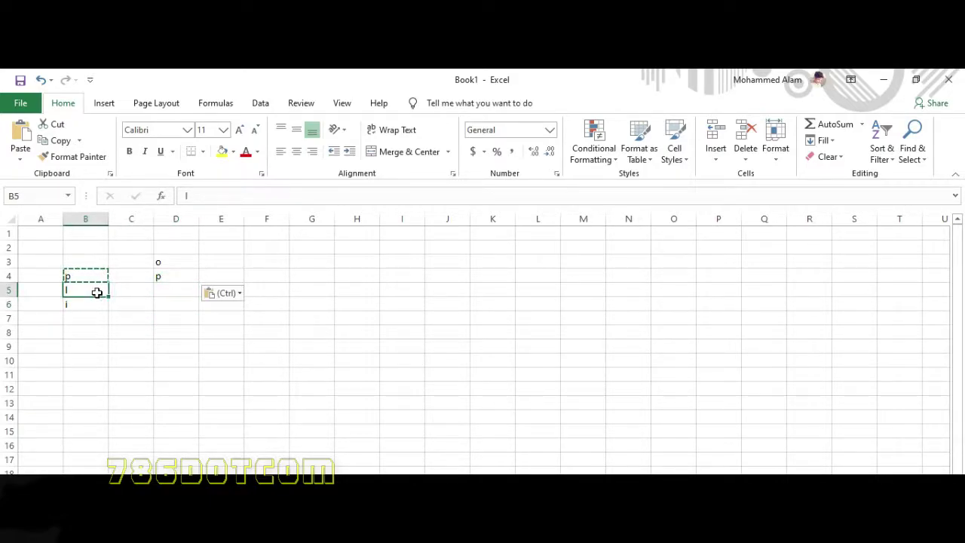
Step: Fill cell B5 (letter l) with yellow and check the result
left_click(222, 151)
left_click(215, 388)
left_click(84, 291)
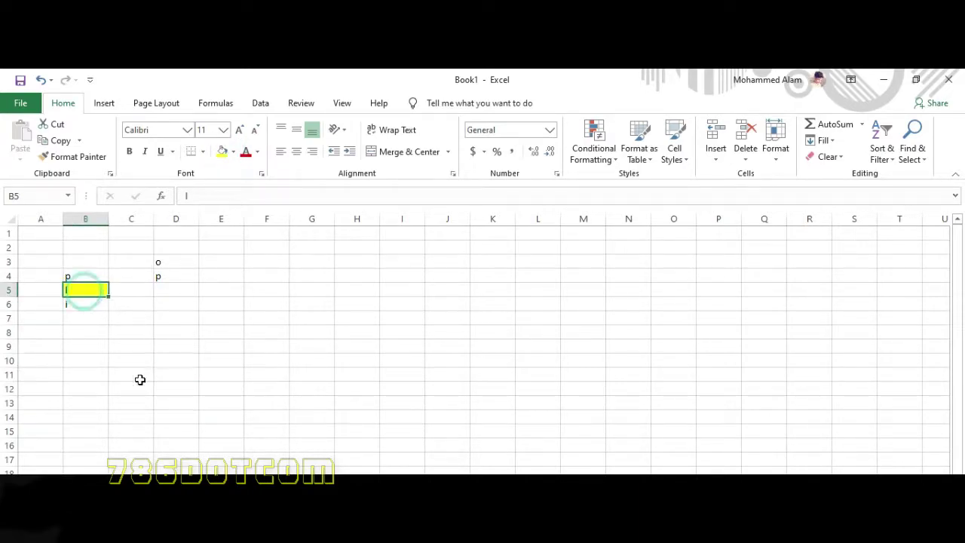
left_click(93, 300)
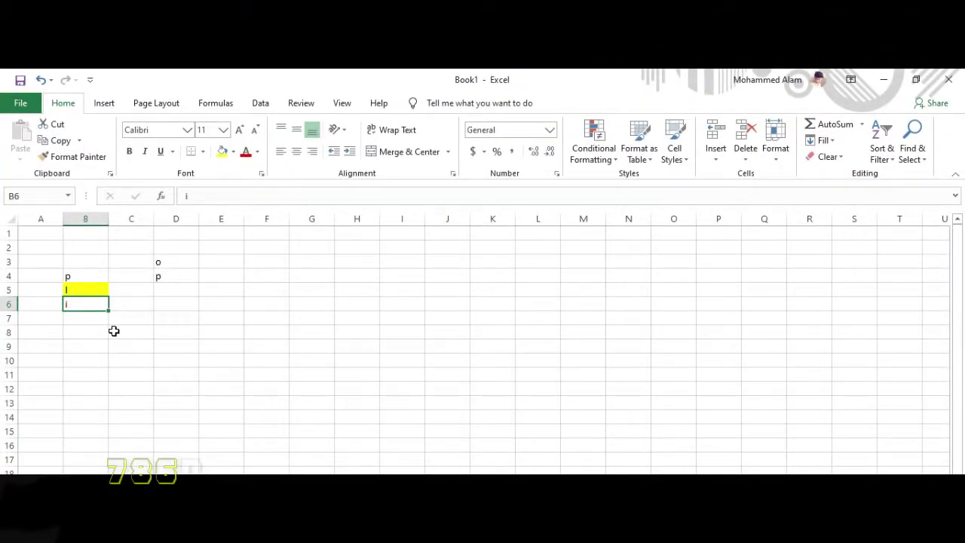
left_click(93, 318)
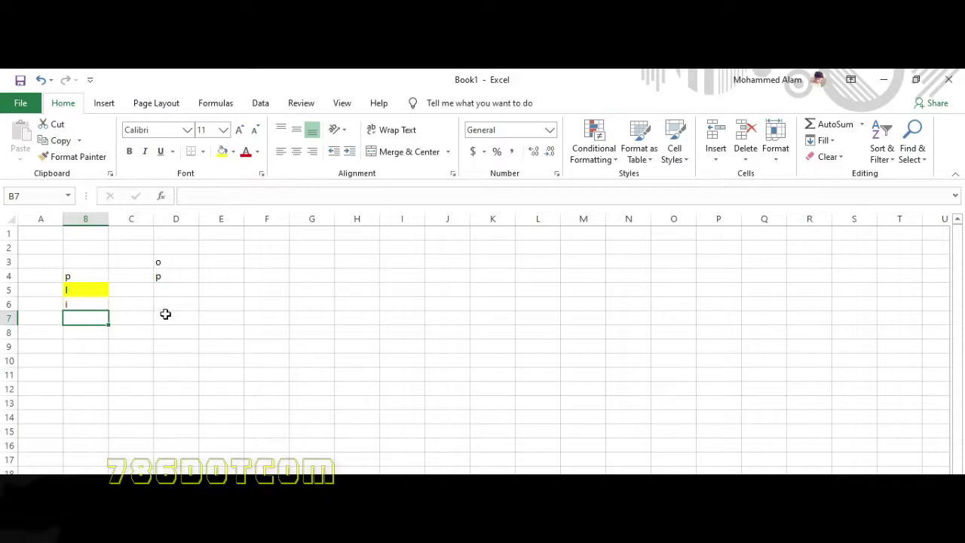
left_click(183, 292)
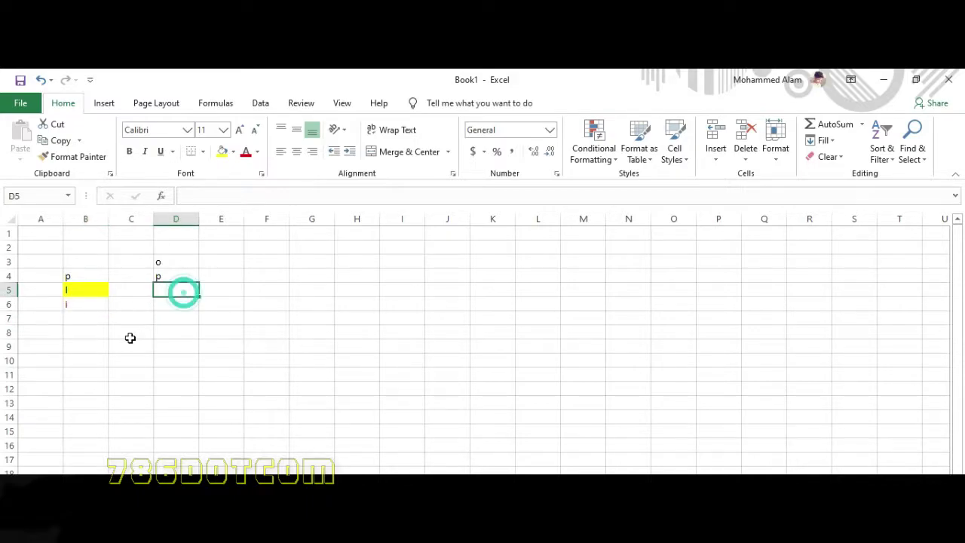
left_click(96, 293)
left_click(166, 276)
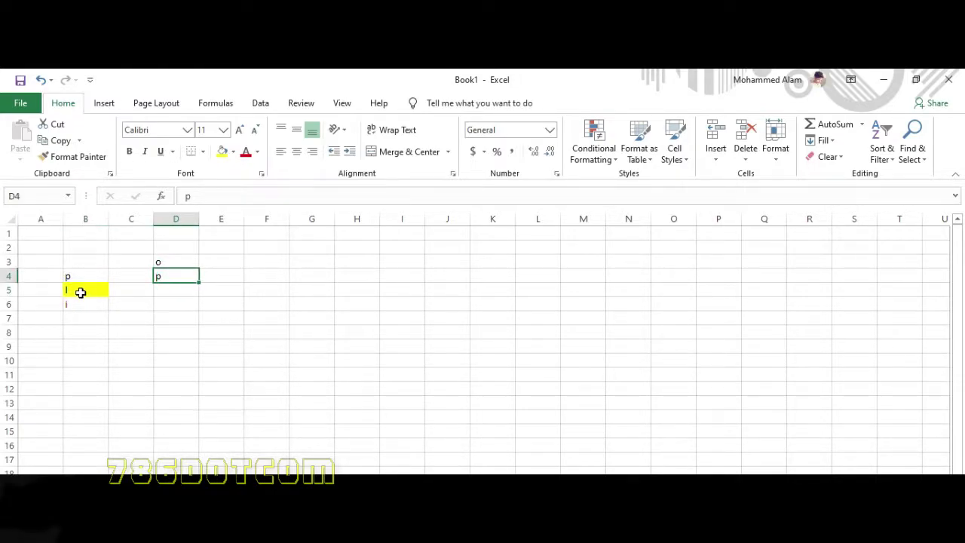
left_click(80, 292)
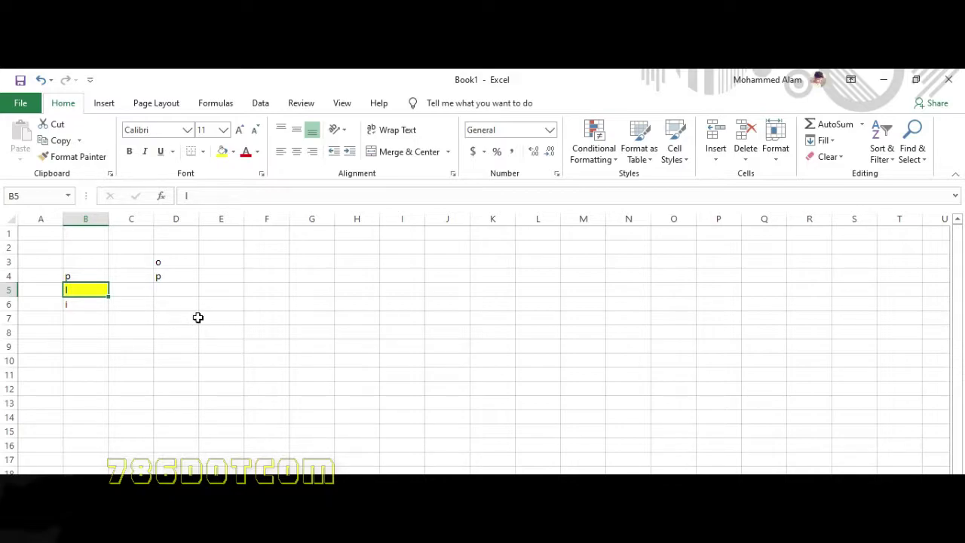
left_click(96, 302)
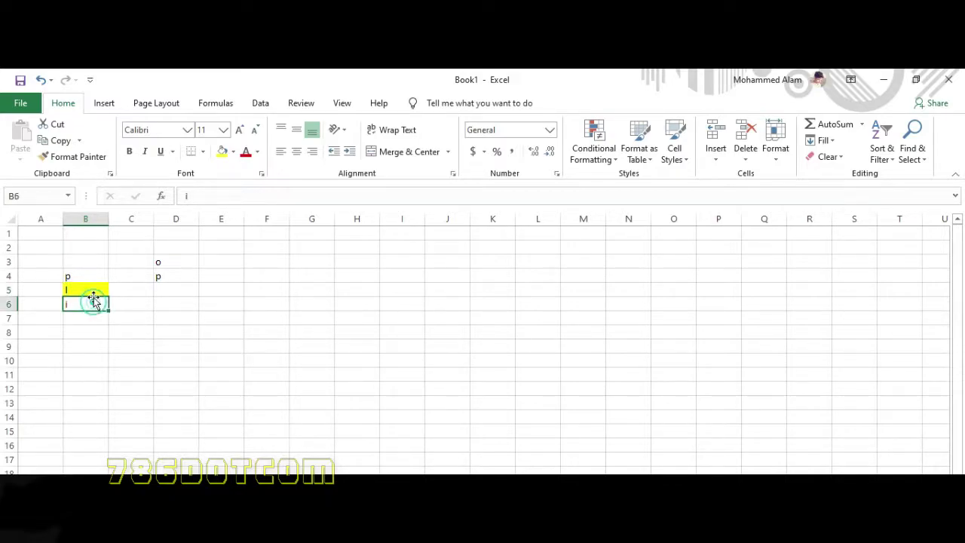
left_click(91, 288)
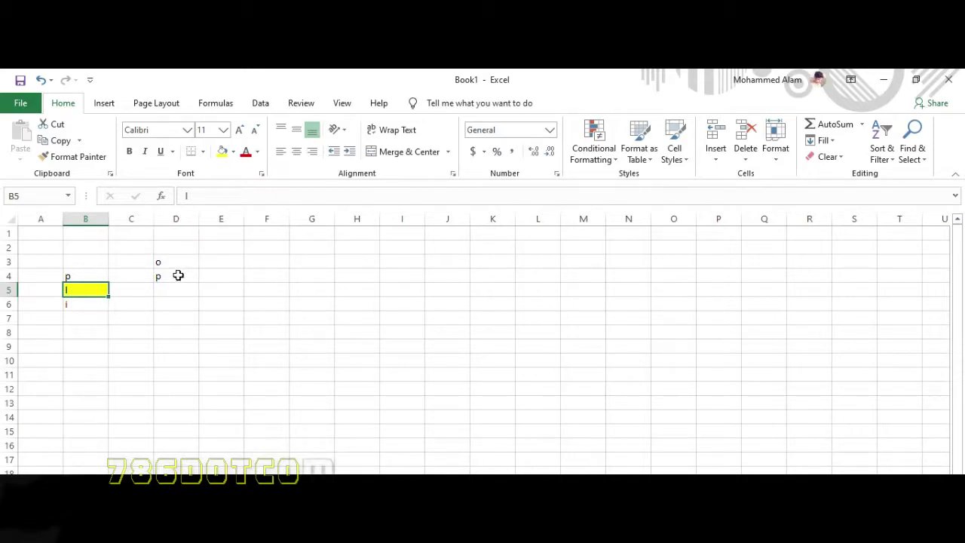
left_click(178, 276)
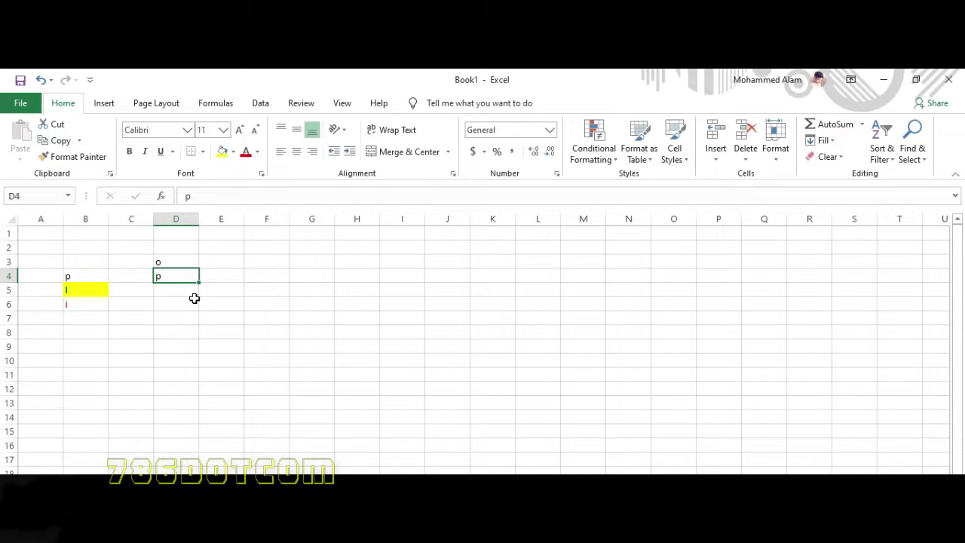
left_click(99, 290)
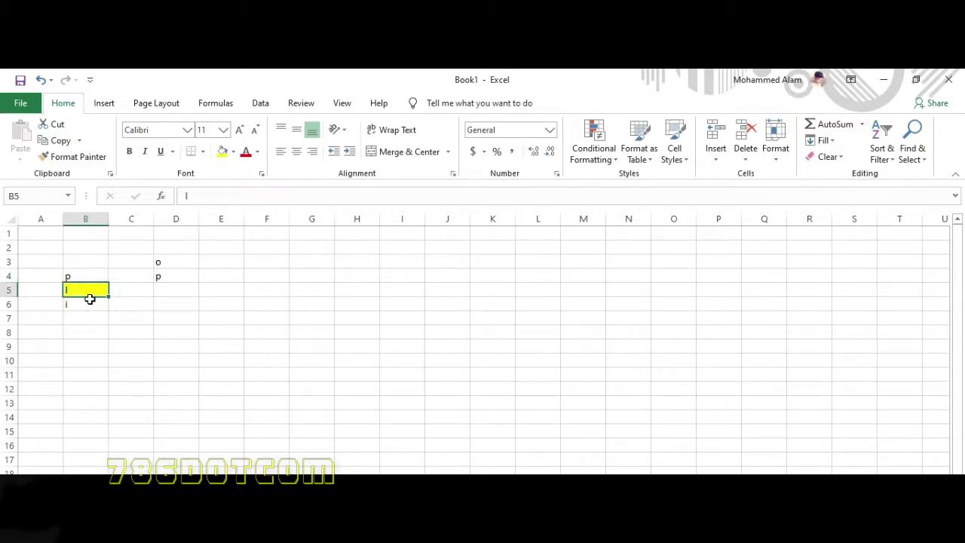
Step: Copy B5's yellow fill onto cell D4 with Format Painter
left_click(60, 160)
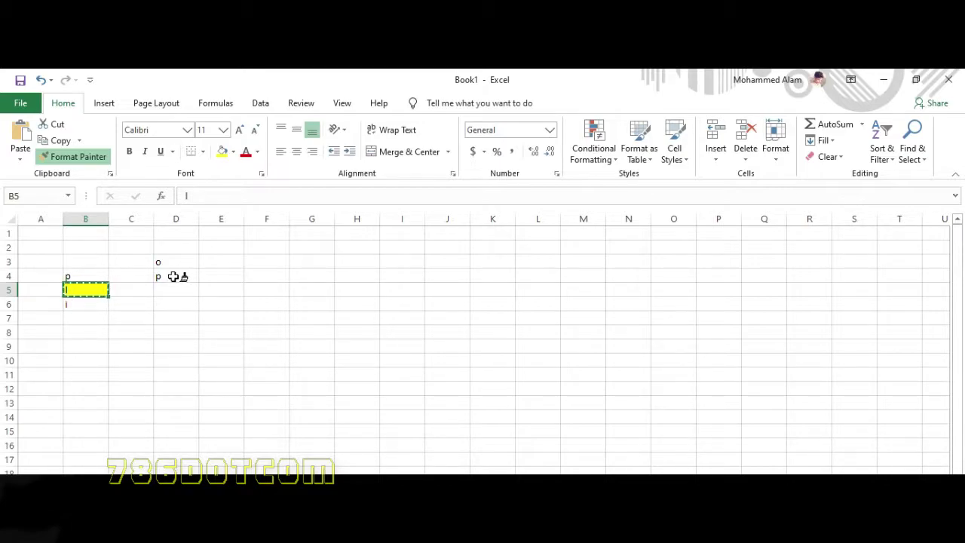
left_click(174, 277)
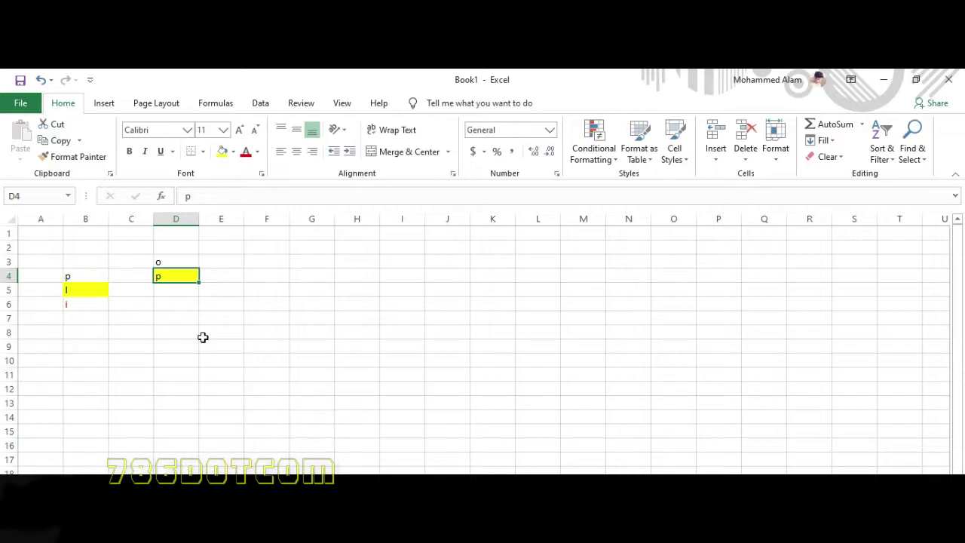
left_click(96, 291)
left_click(96, 318)
left_click(95, 292)
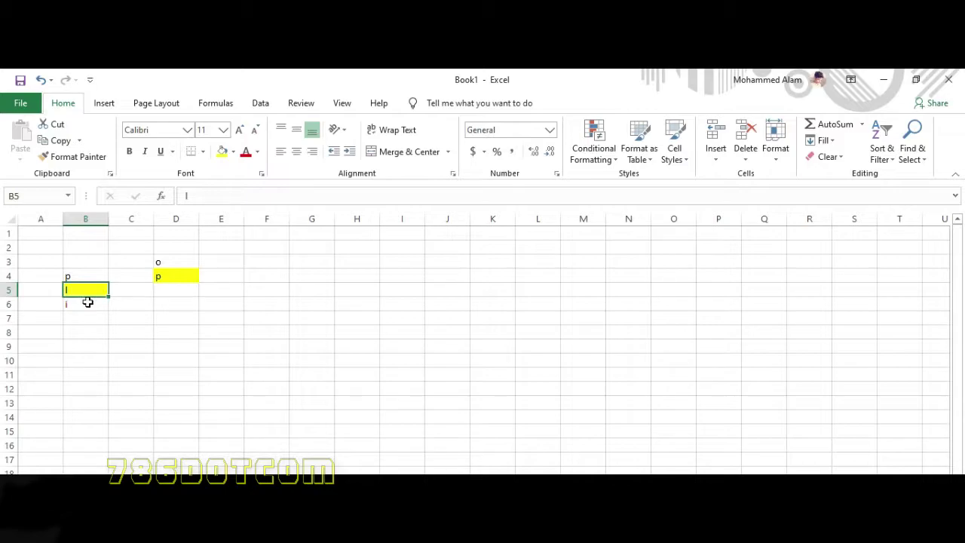
Step: Format the letter l in B5 as bold, italic, underlined green text
left_click(130, 153)
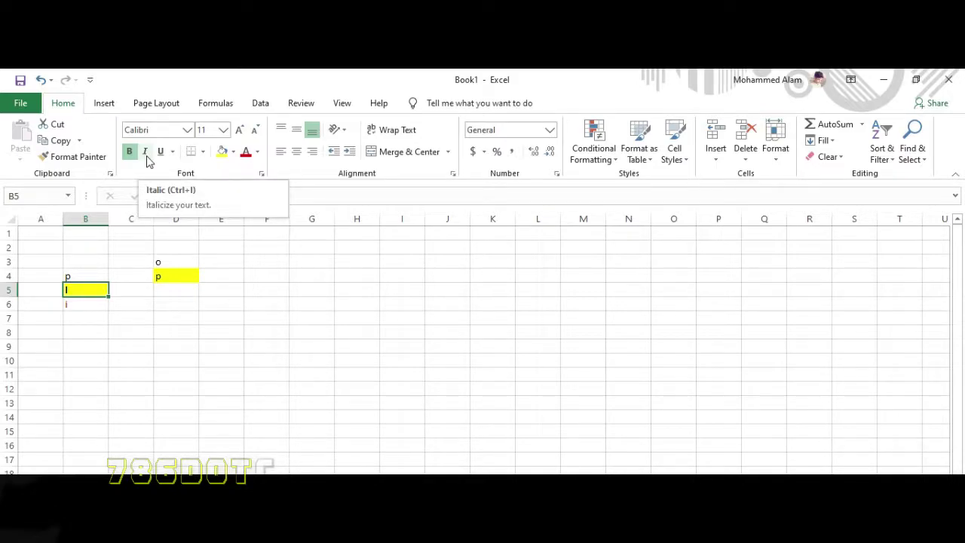
left_click(147, 155)
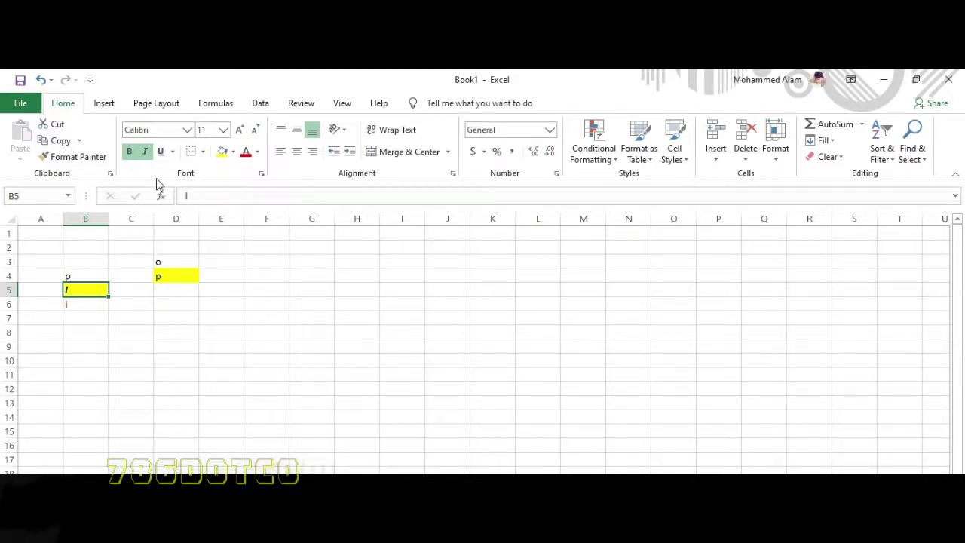
left_click(159, 151)
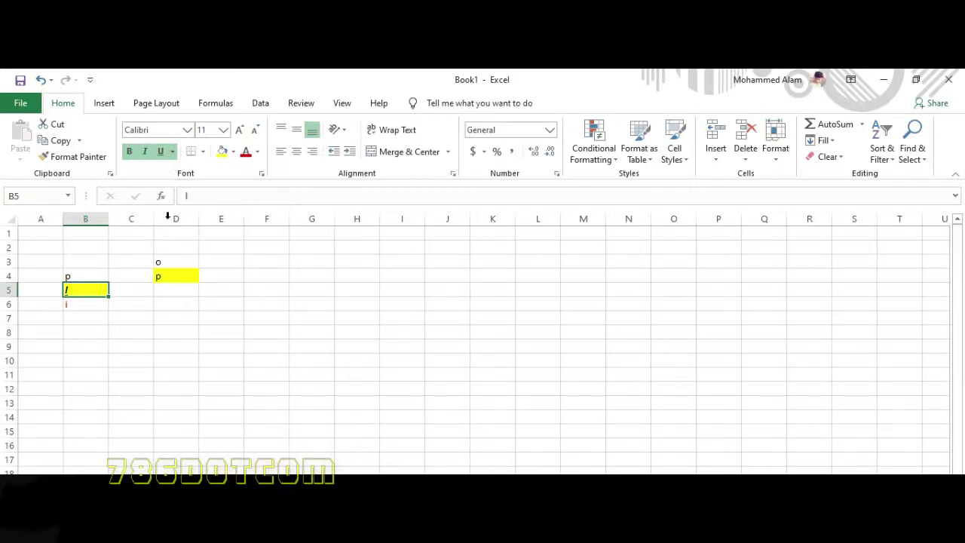
left_click(257, 151)
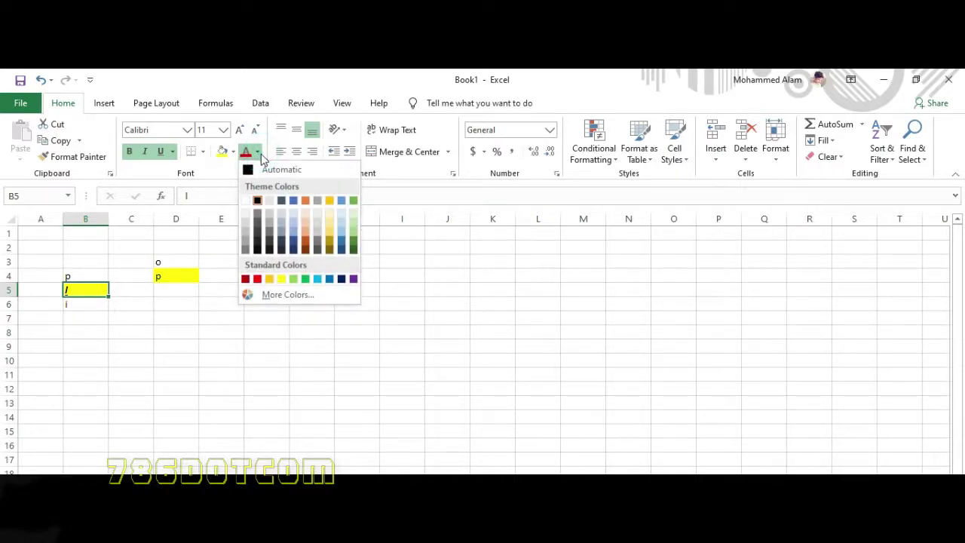
left_click(305, 279)
left_click(85, 304)
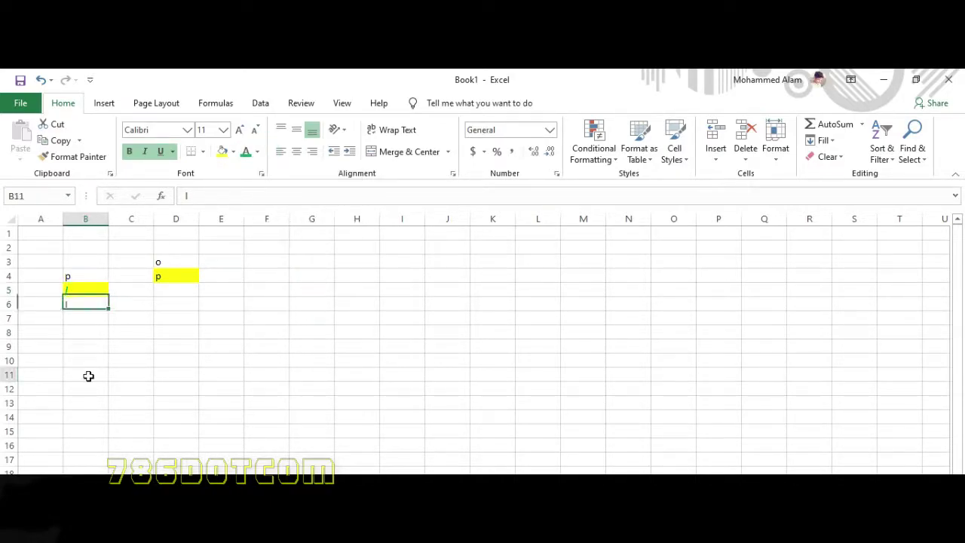
left_click(88, 375)
left_click(86, 290)
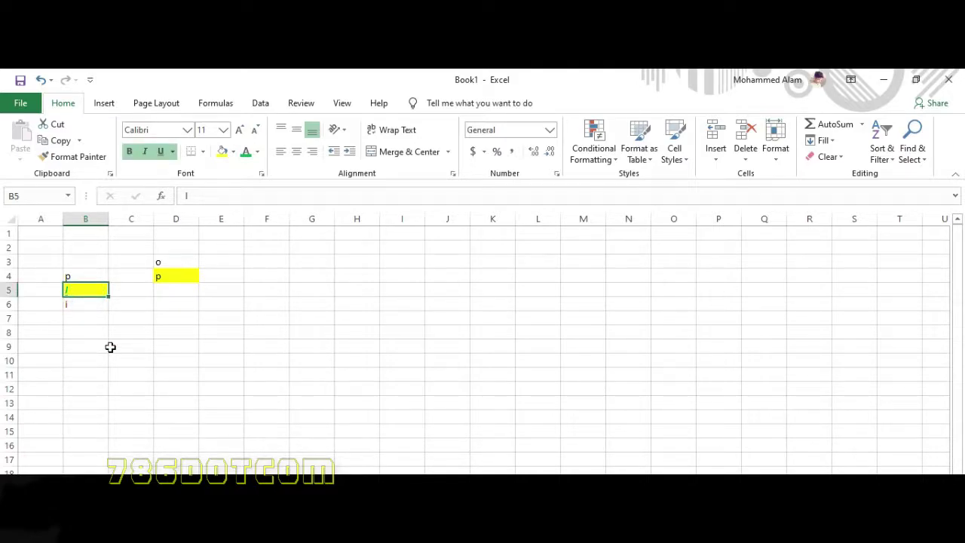
left_click(162, 152)
Step: Paint B5's yellow fill and green text formatting onto cell D3, then inspect it
mouse_move(75, 159)
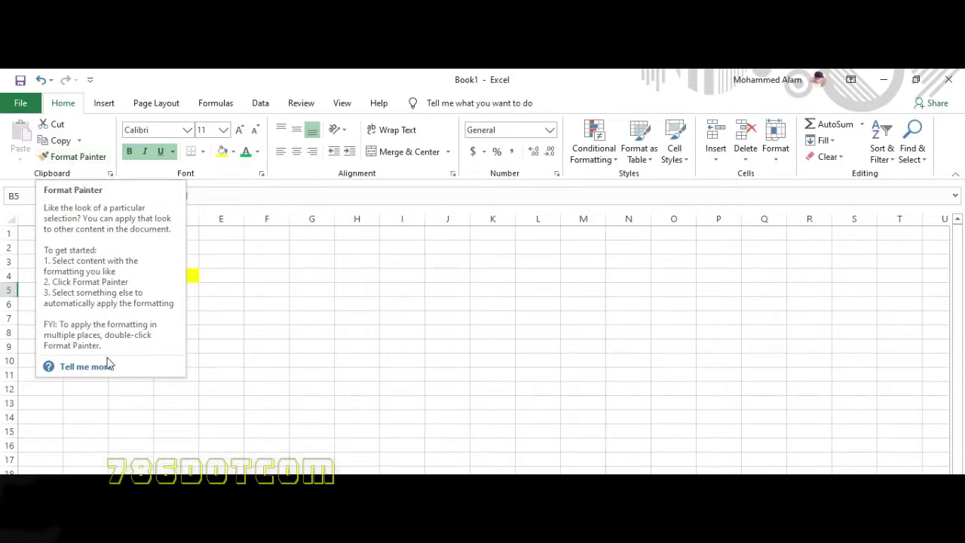
left_click(62, 159)
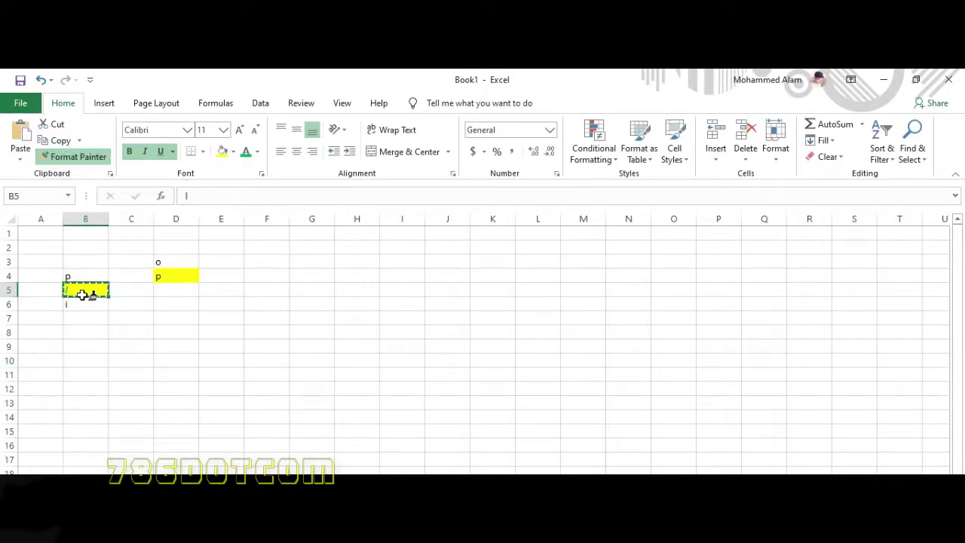
left_click(170, 261)
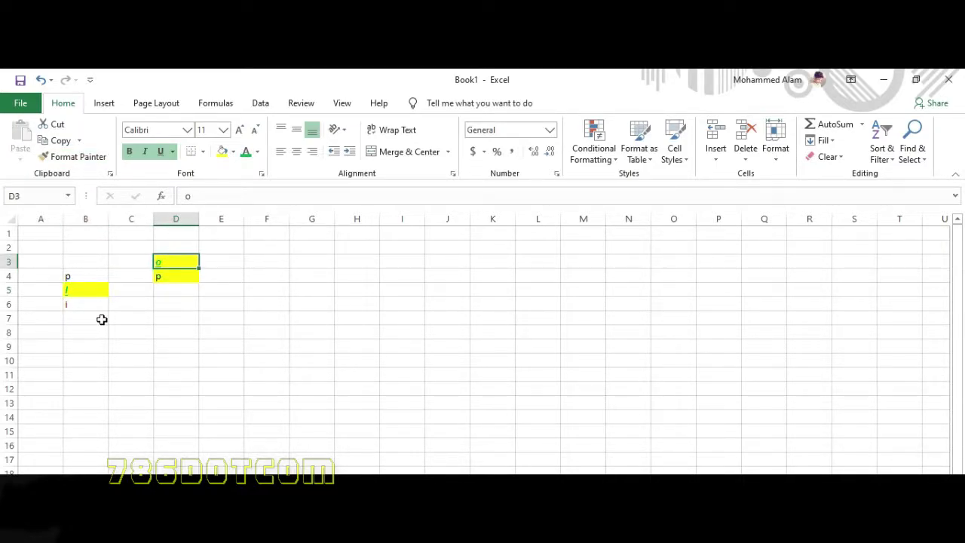
left_click(75, 289)
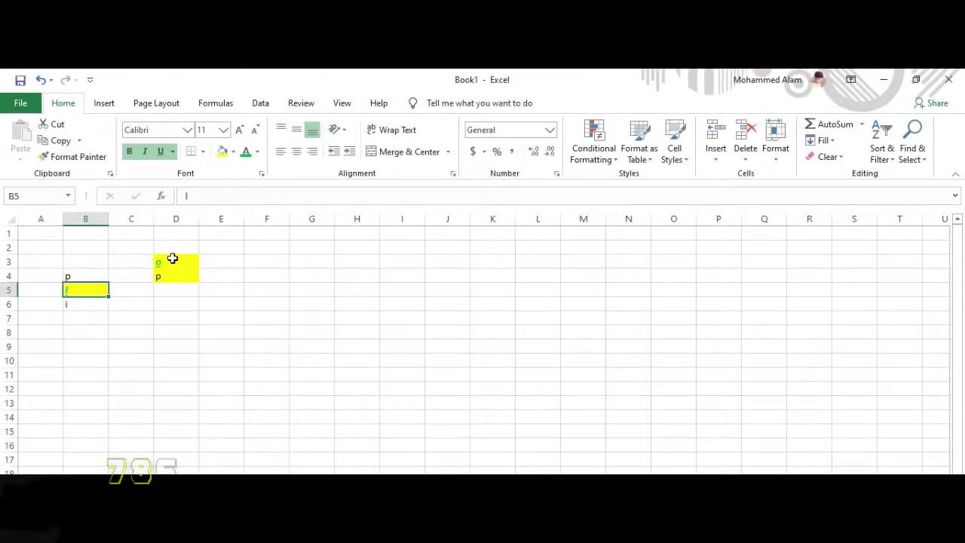
left_click(173, 258)
left_click(93, 291)
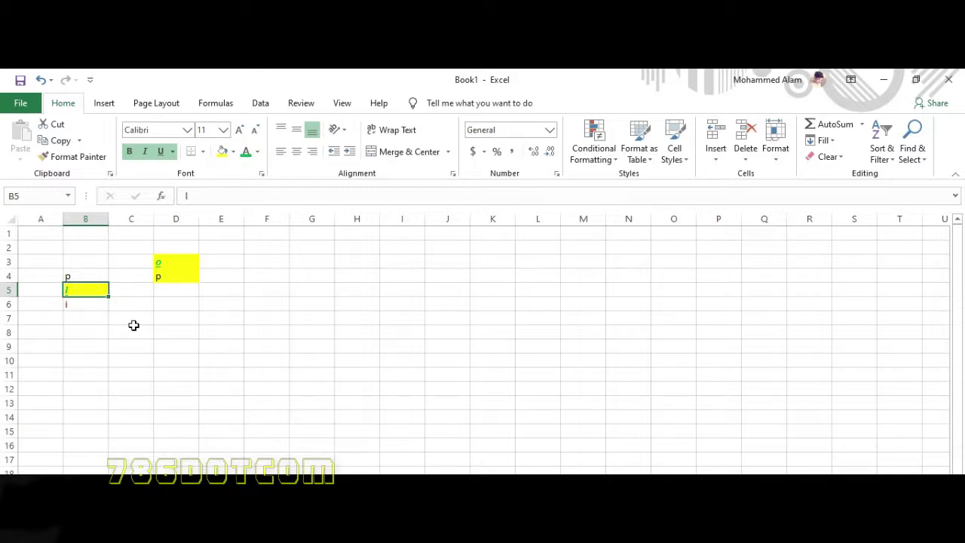
left_click(97, 305)
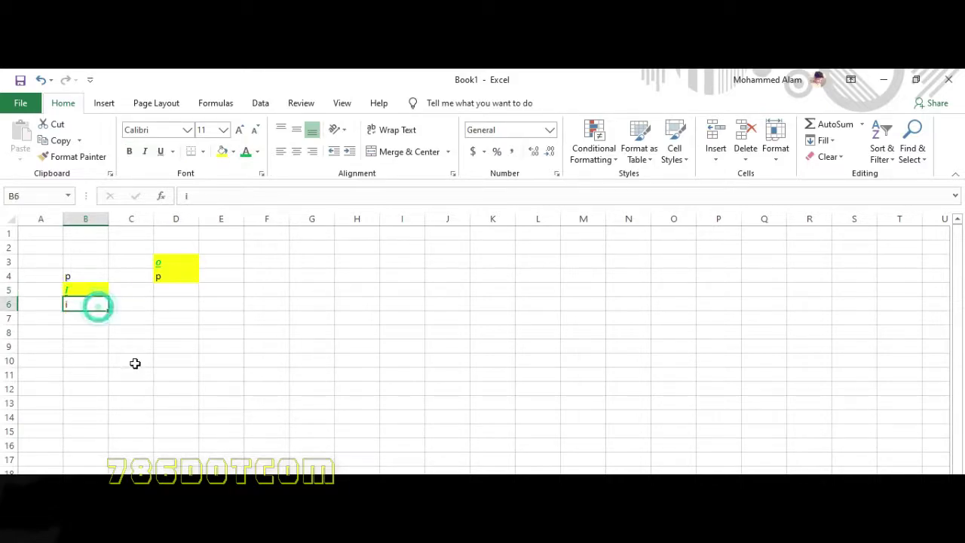